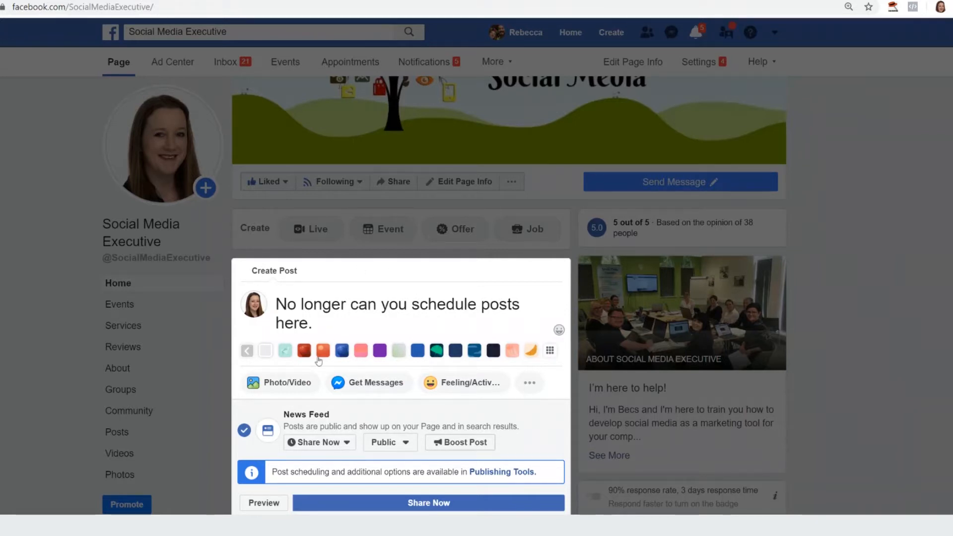
- Check the Share Now options of the page's post composer for scheduling and leave the composer
click(347, 444)
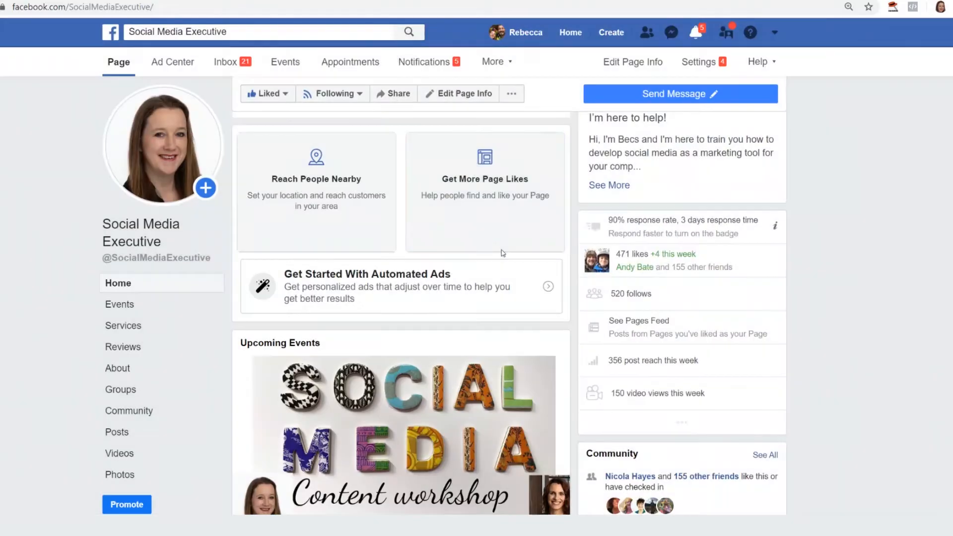
click(437, 249)
scroll(503, 253, down, 5)
scroll(418, 241, up, 8)
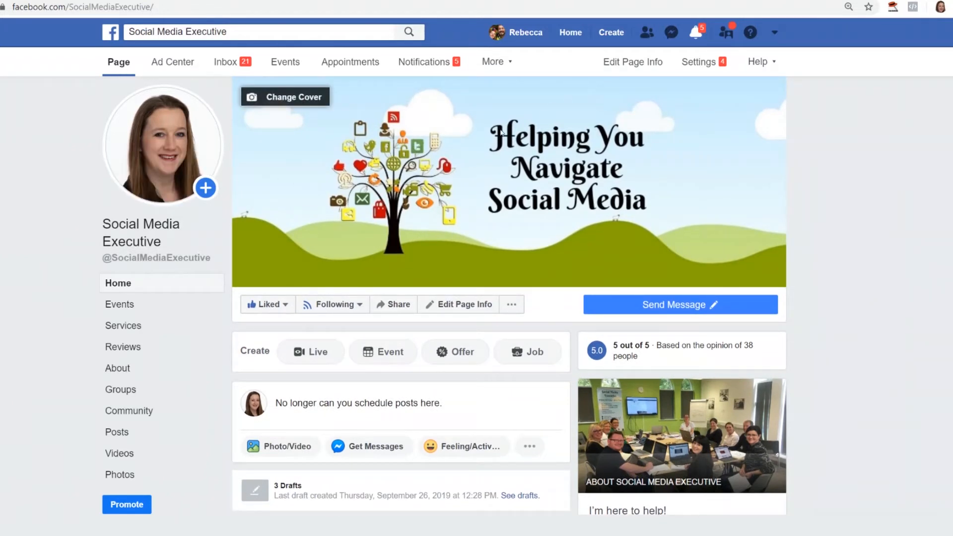
- Open the page's Publishing Tools and go from there to Creator Studio
click(510, 64)
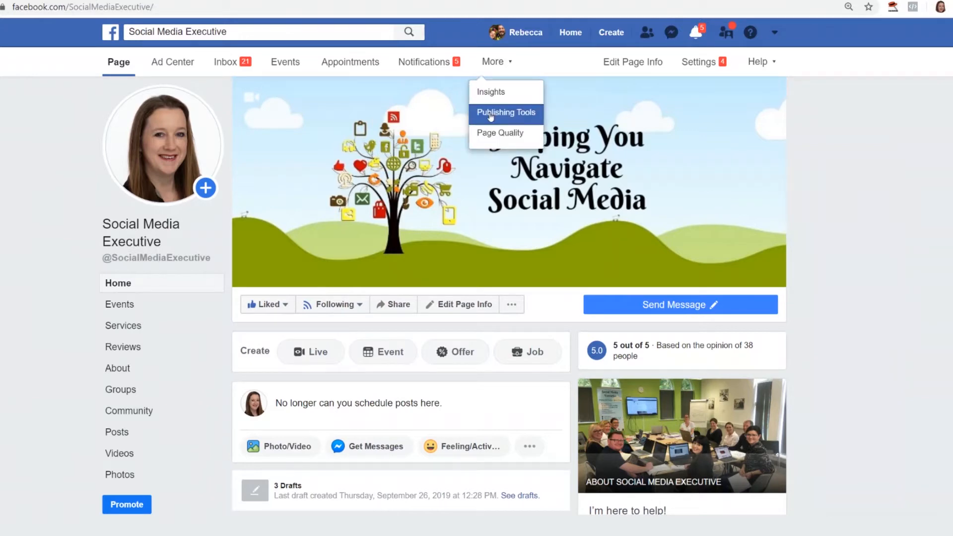
click(491, 116)
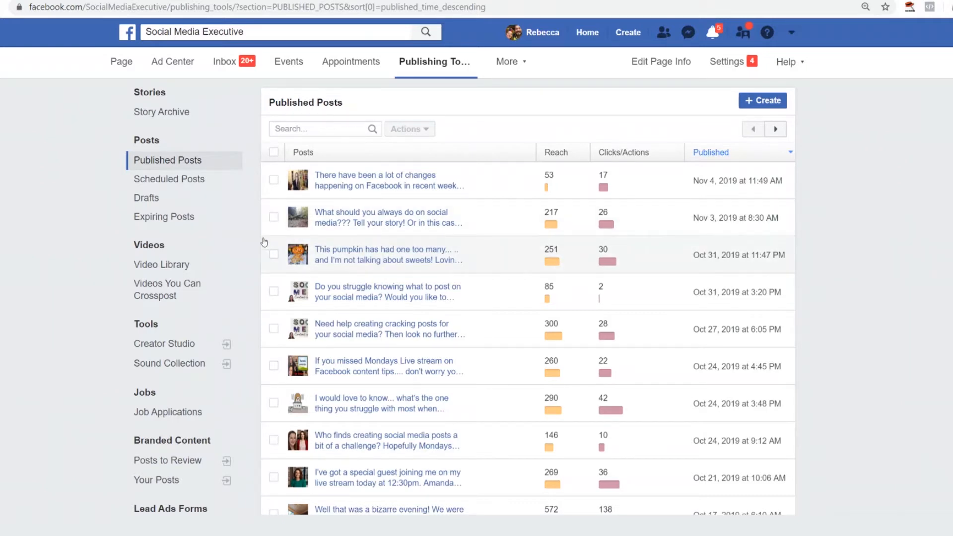
click(162, 345)
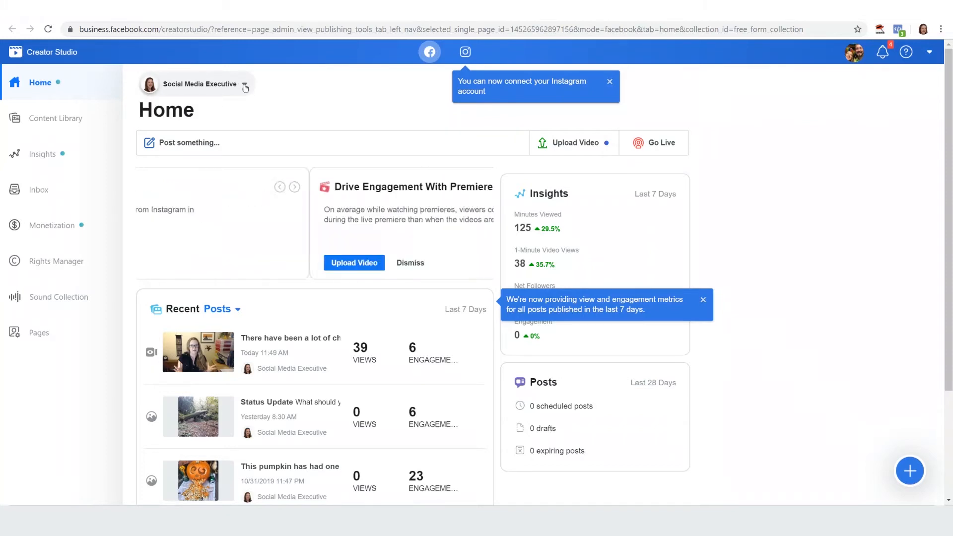
- Start a new post for the Social Media Executive page and paste the prepared text about the disappeared Facebook verification with its hashtags
click(245, 86)
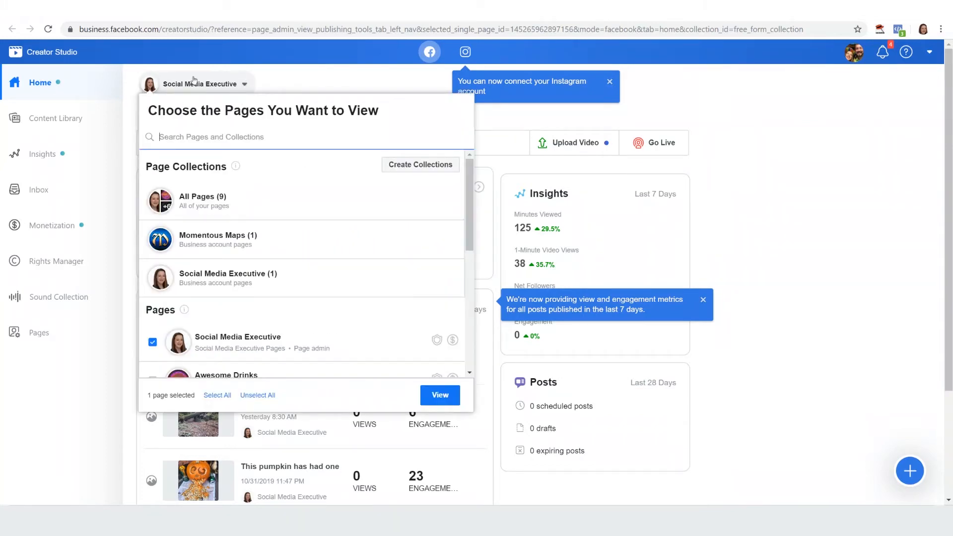
click(246, 88)
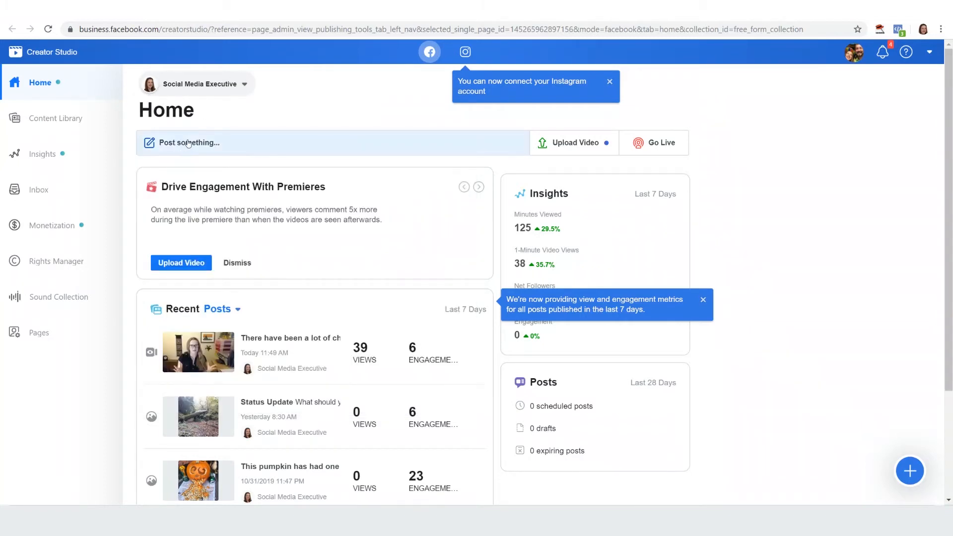
click(191, 145)
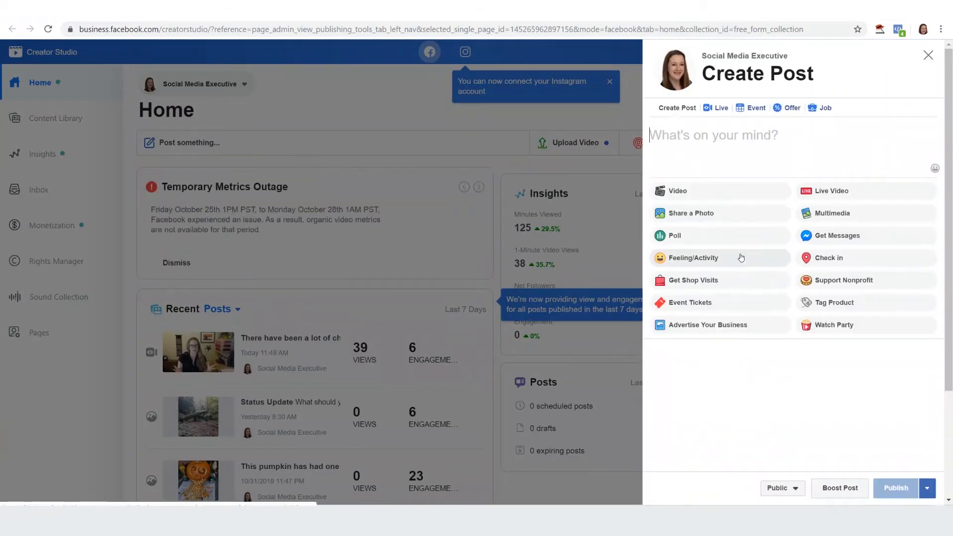
right_click(671, 135)
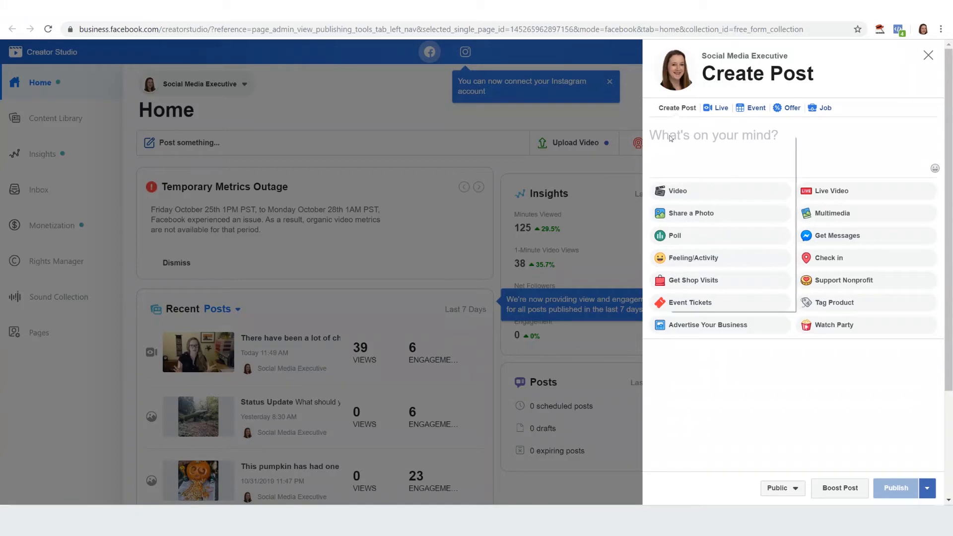
click(697, 224)
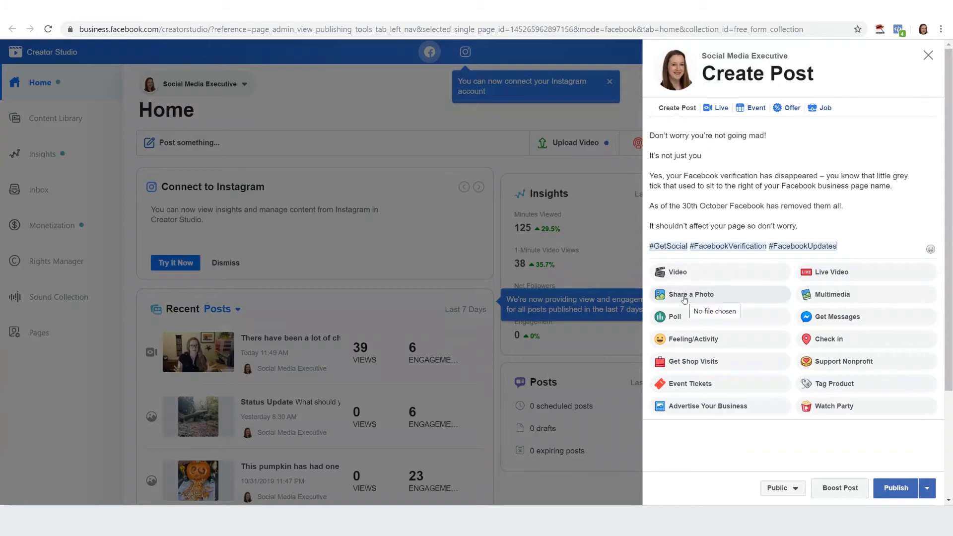
- Attach the photo "verification badge gone.png" from the Canva posts folder and add an exclamation mark after "It's not just you"
click(684, 299)
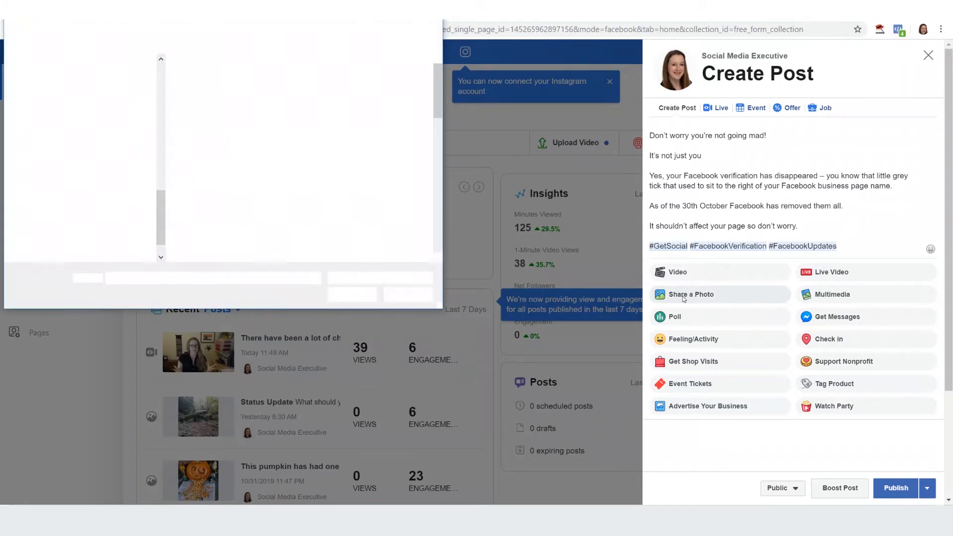
drag(438, 93, 427, 199)
click(270, 149)
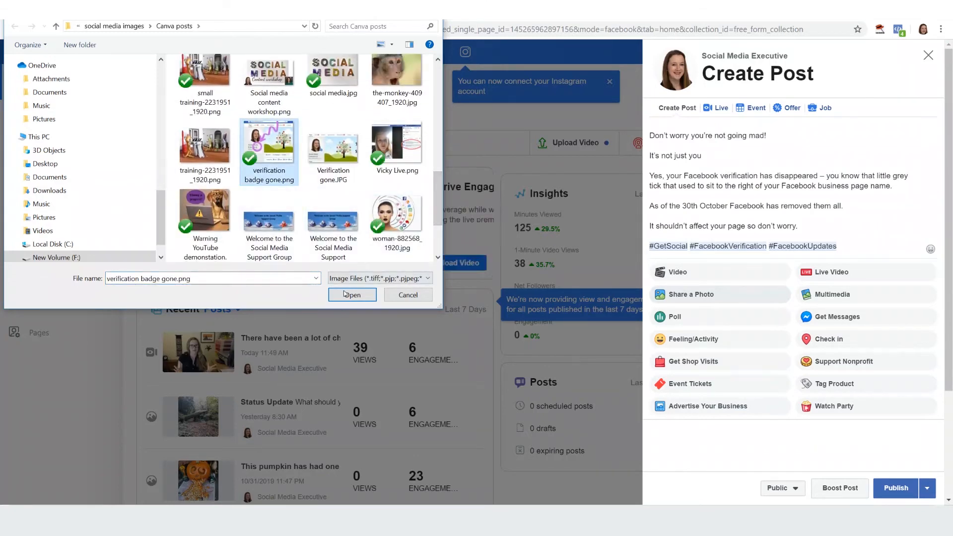
click(346, 296)
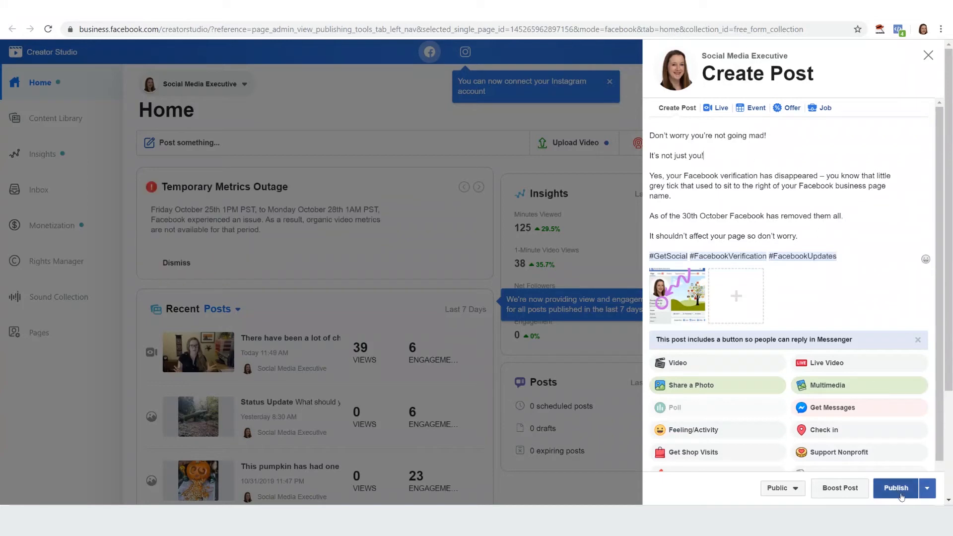
text(!)
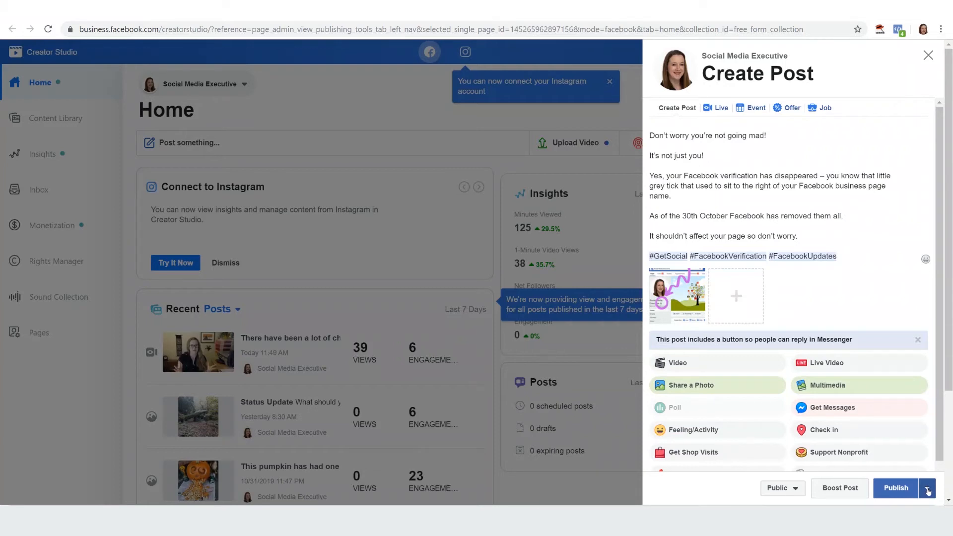
- Schedule the post for publication on 11/7/2019 at 7:12 PM
click(929, 492)
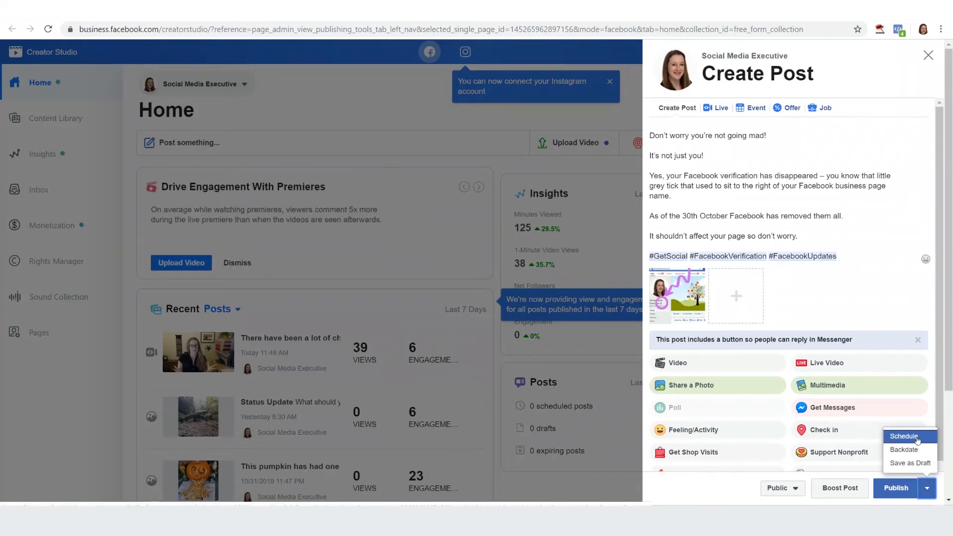
click(918, 437)
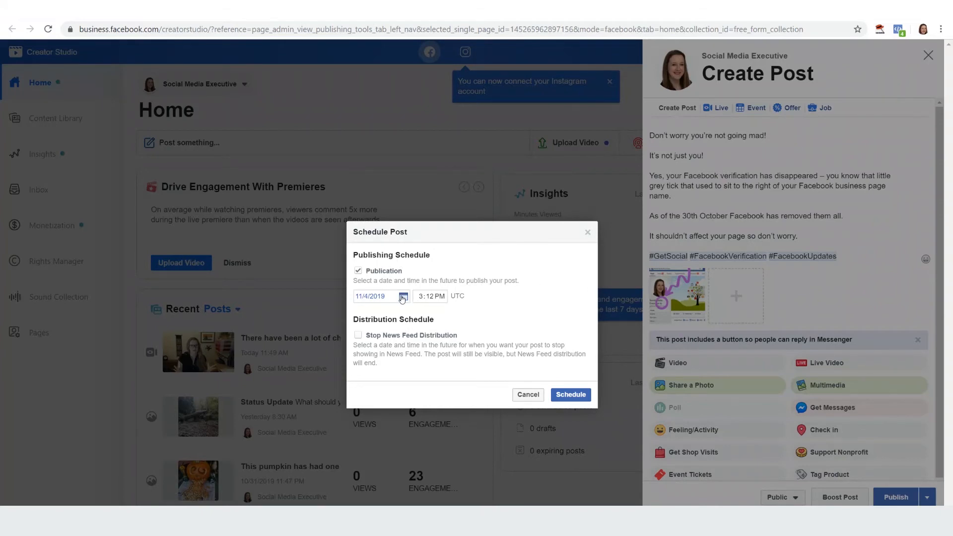
click(403, 298)
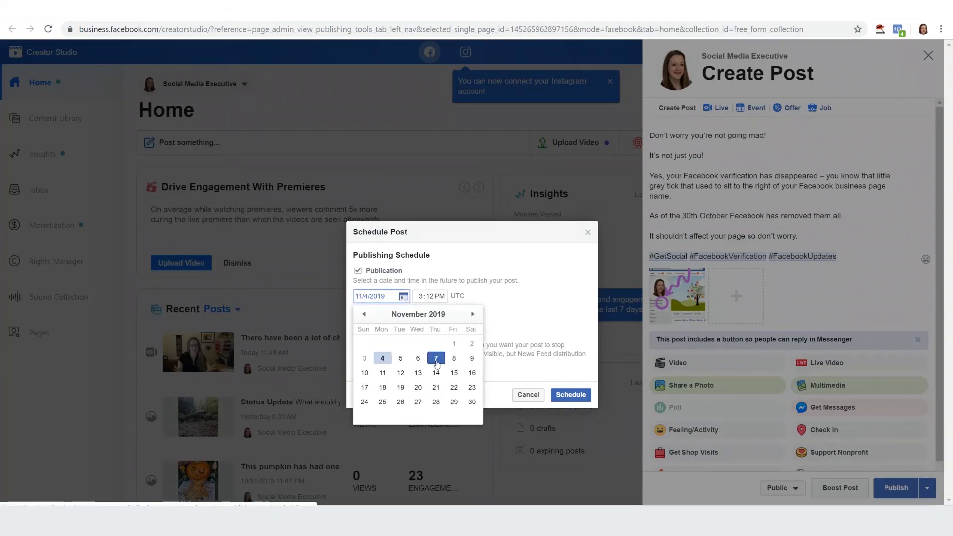
click(436, 359)
click(421, 296)
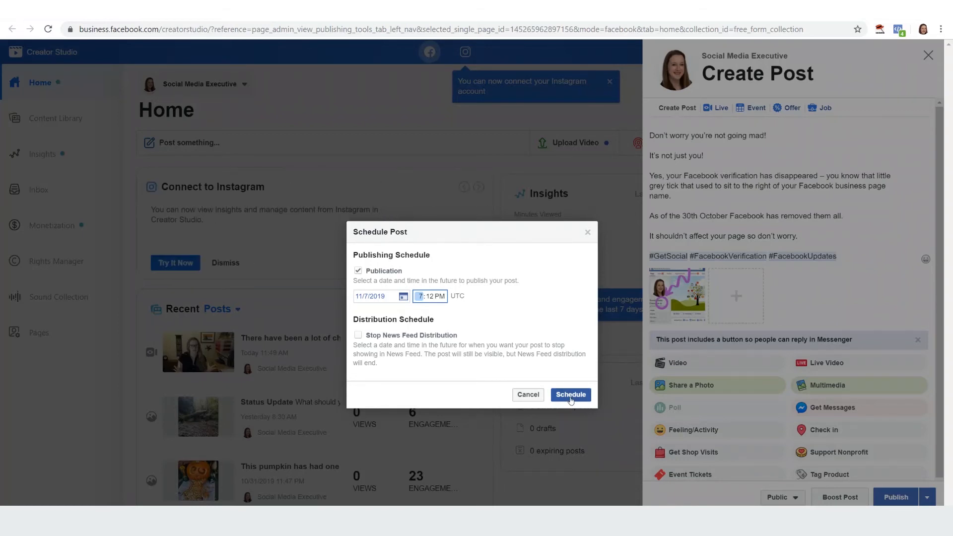
click(571, 396)
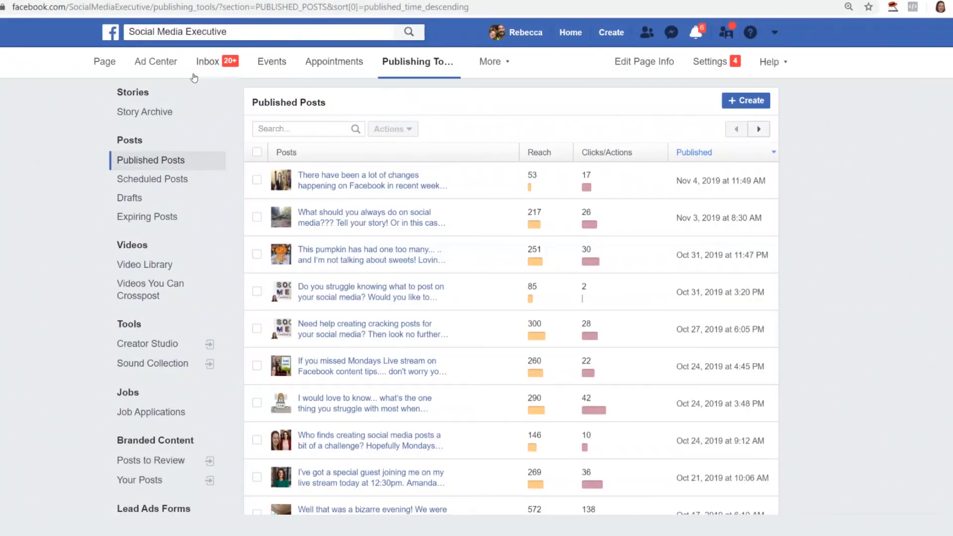
- Return to the Social Media Executive page on Facebook and open its list of scheduled posts
click(106, 63)
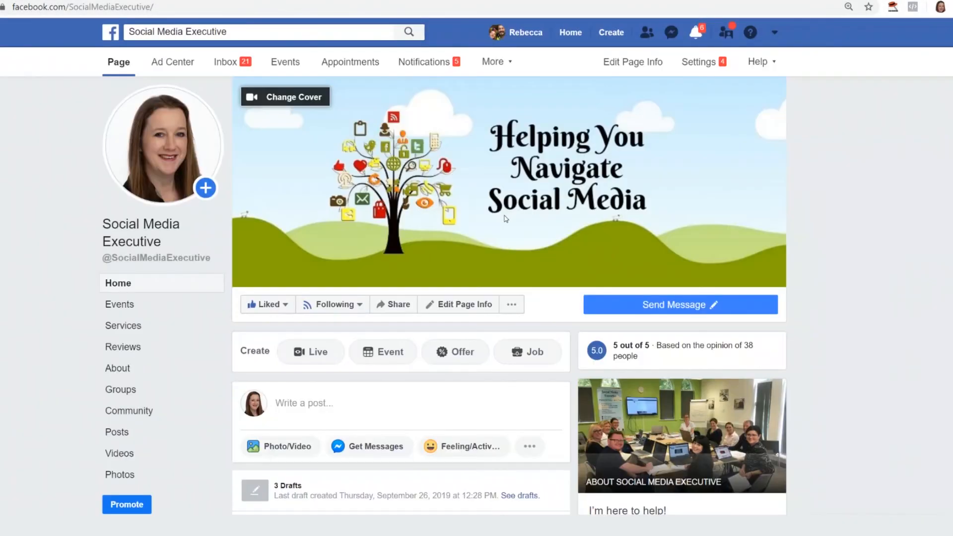
scroll(505, 214, down, 3)
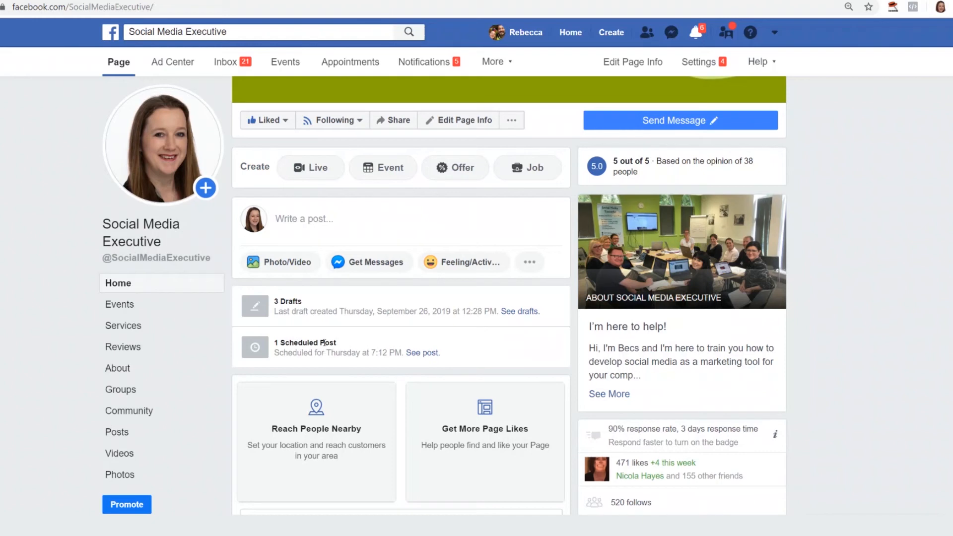
click(423, 354)
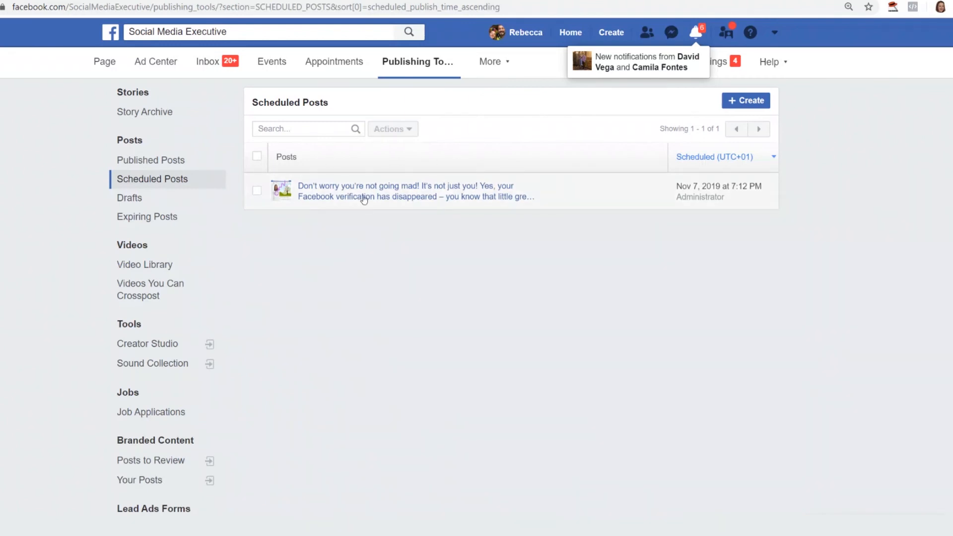
- Edit the scheduled post so its second line reads "It's not just you!!!" and save it
click(421, 190)
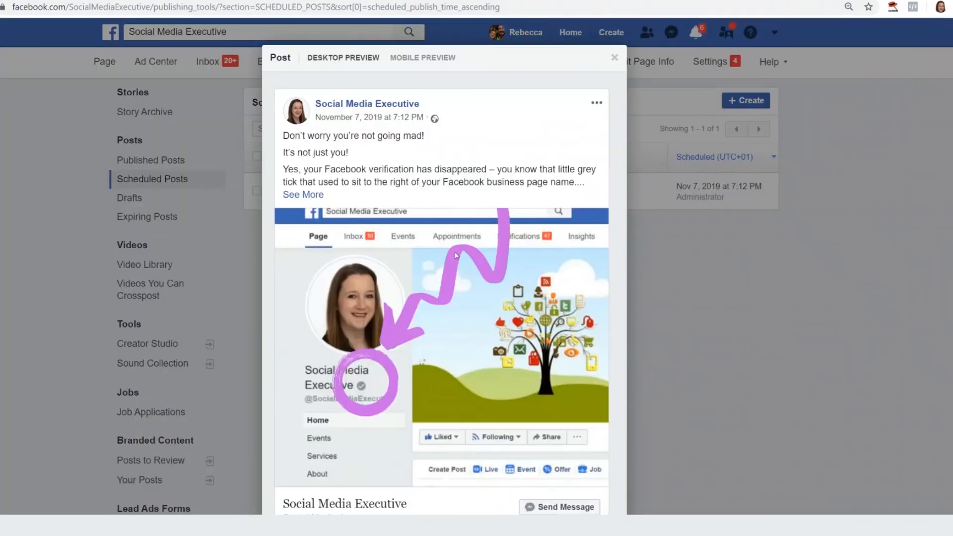
scroll(546, 264, down, 4)
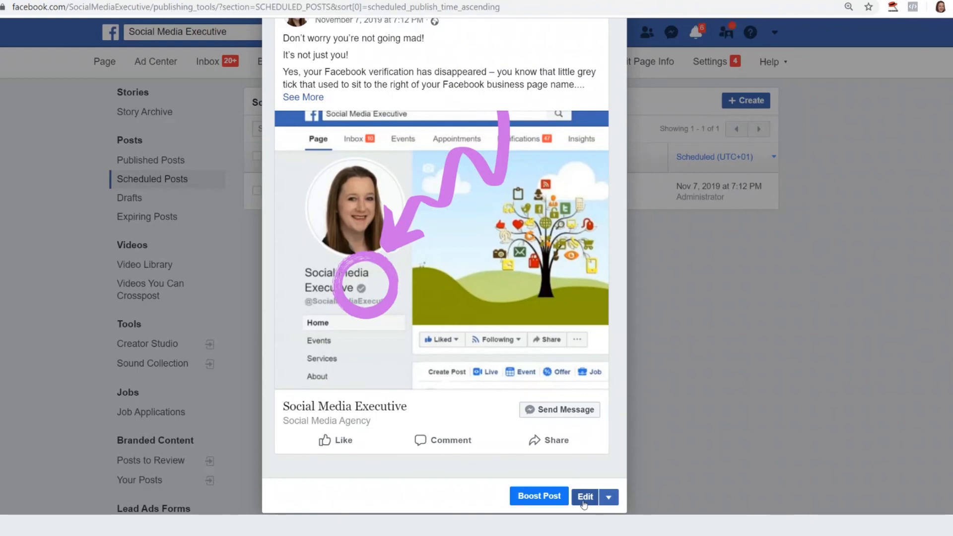
click(584, 497)
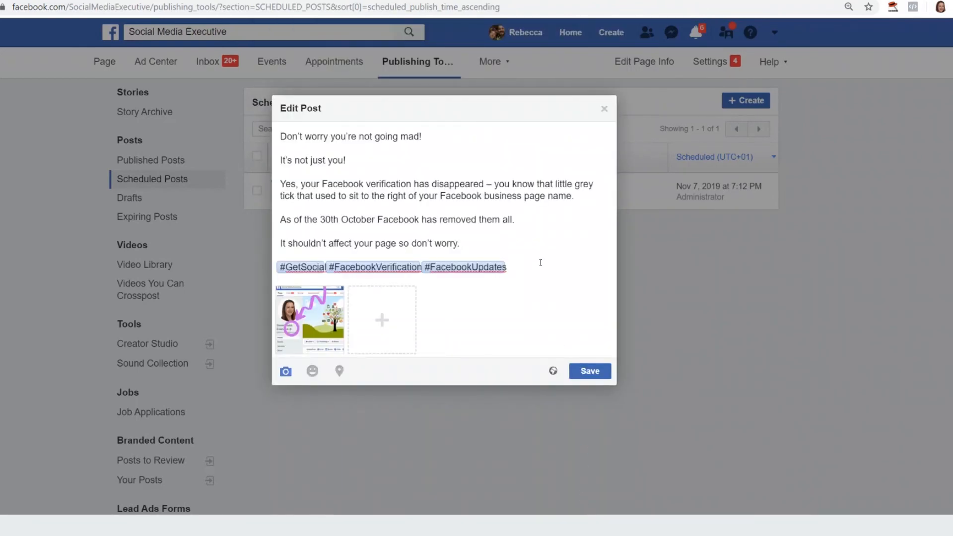
drag(353, 184, 357, 185)
key(Up)
text(!!)
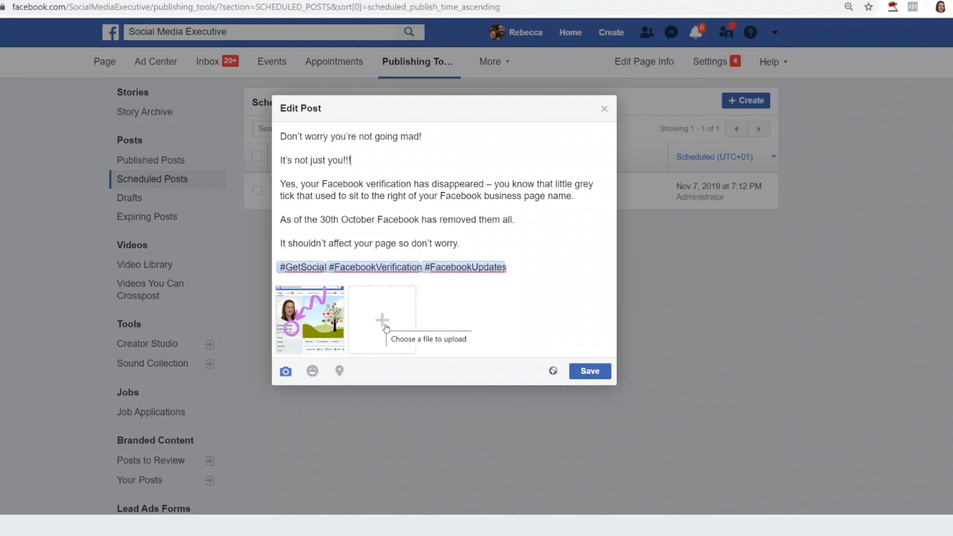
click(583, 373)
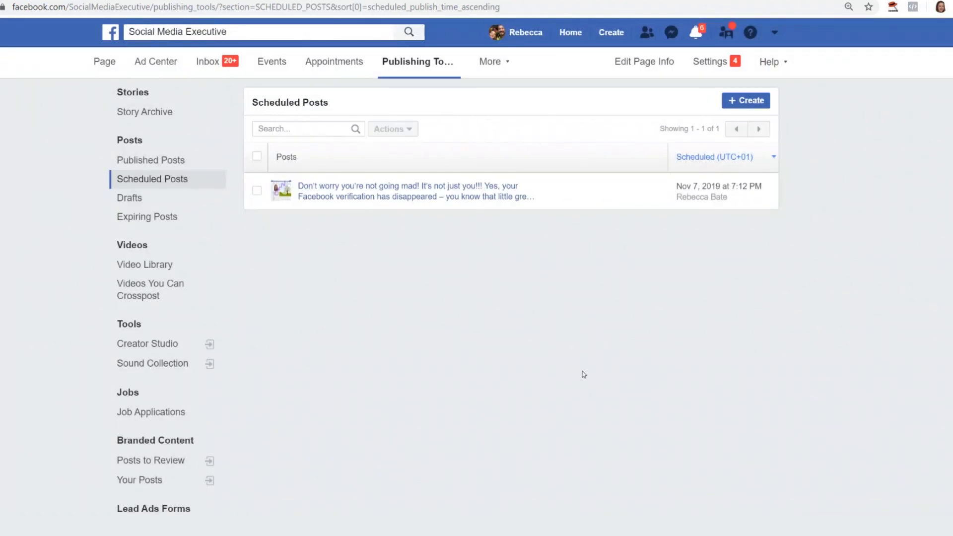